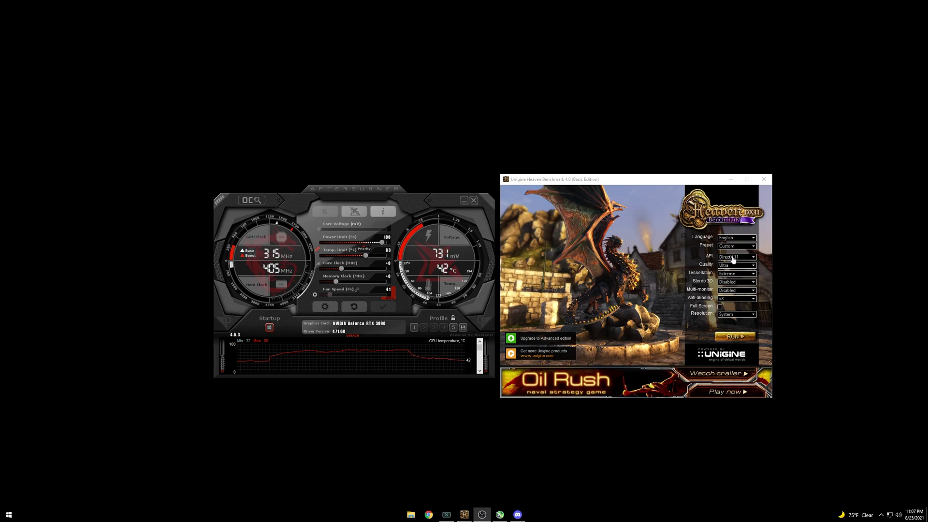
- Start the Heaven benchmark run, opening and closing its Settings without changing anything
{"action": "left_click", "coordinate": [735, 337]}
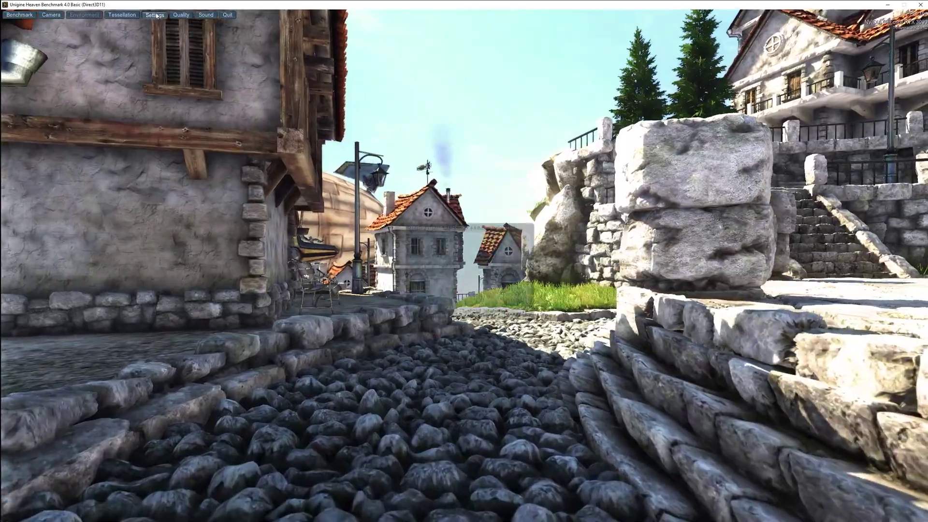
{"action": "left_click", "coordinate": [155, 15]}
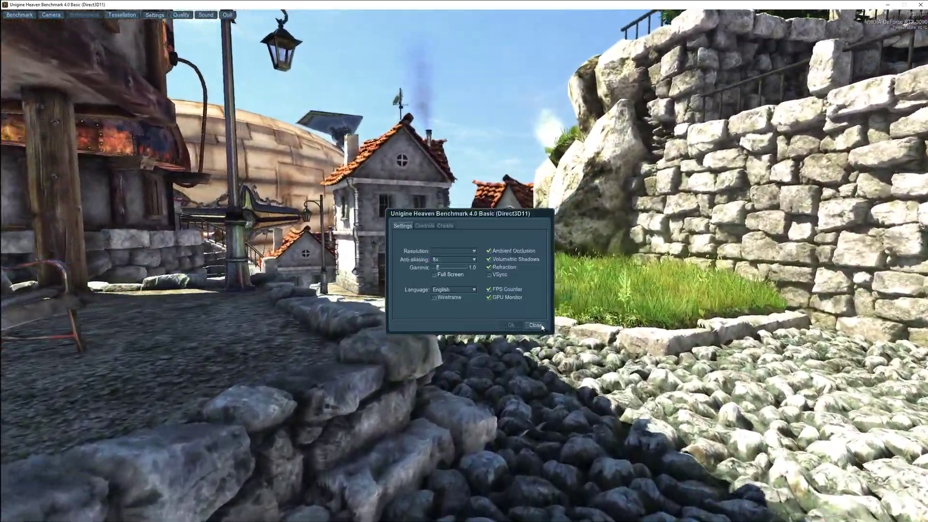
{"action": "left_click", "coordinate": [155, 14]}
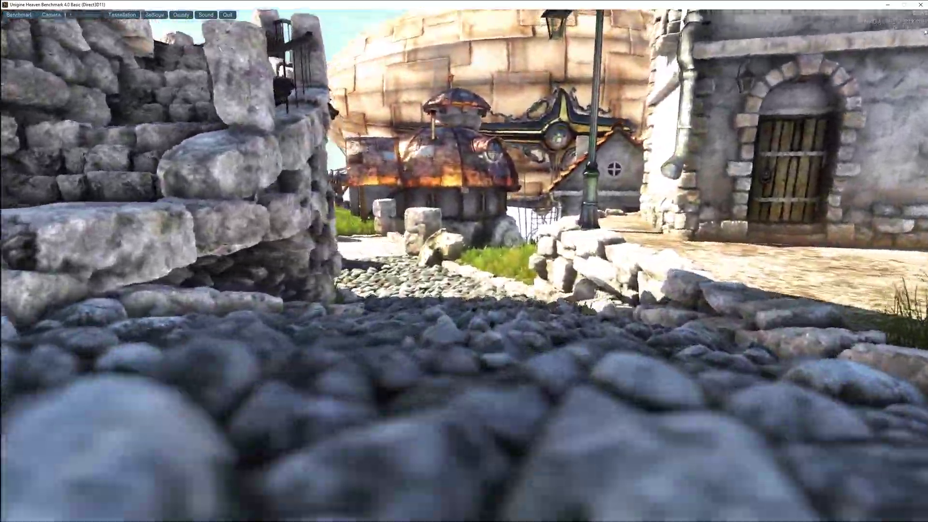
- Bring MSI Afterburner up from the hidden tray icons and move its window right over the benchmark
{"action": "key", "text": "super"}
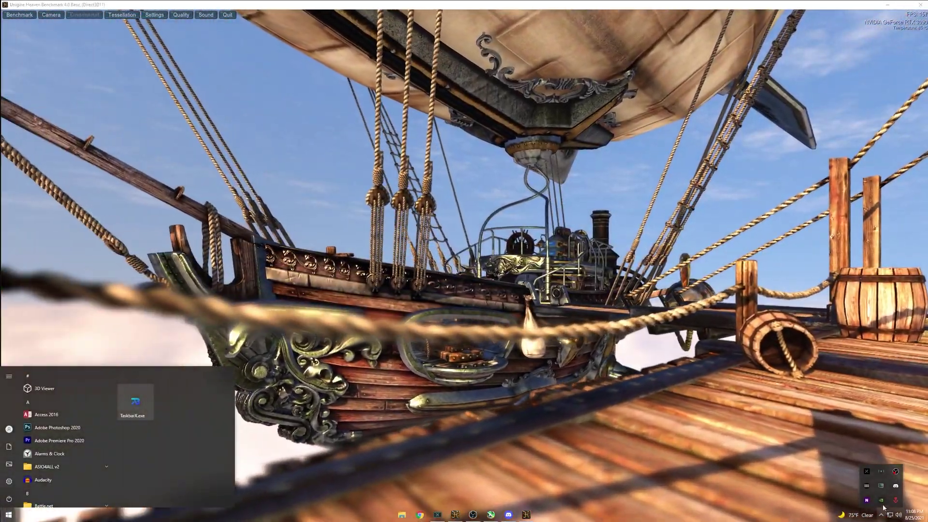
{"action": "left_click", "coordinate": [880, 515]}
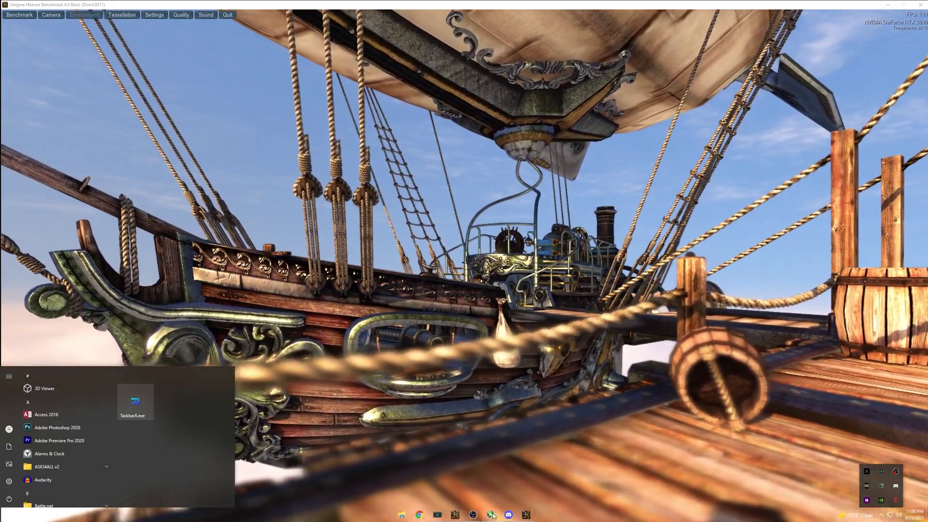
{"action": "left_click", "coordinate": [882, 500]}
{"action": "left_click_drag", "start_coordinate": [335, 194], "coordinate": [431, 205]}
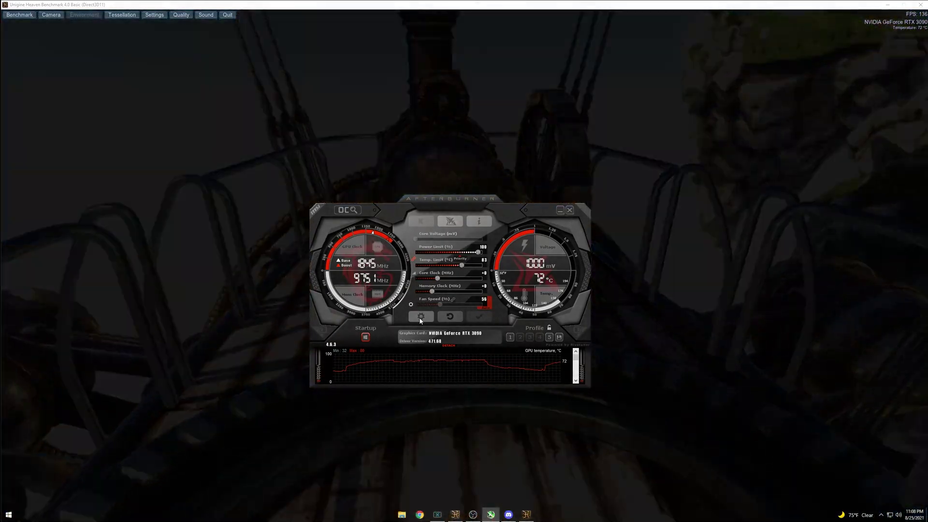
{"action": "left_click", "coordinate": [420, 317]}
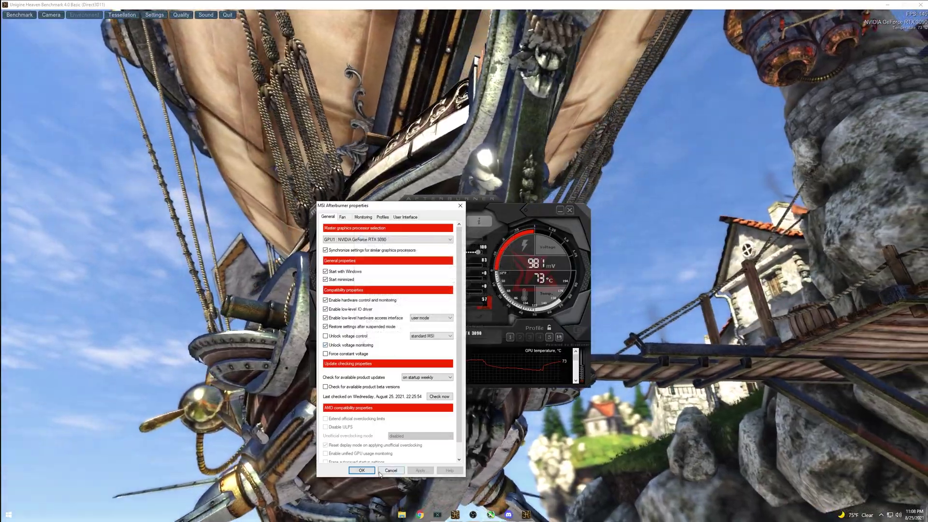
{"action": "left_click", "coordinate": [362, 470]}
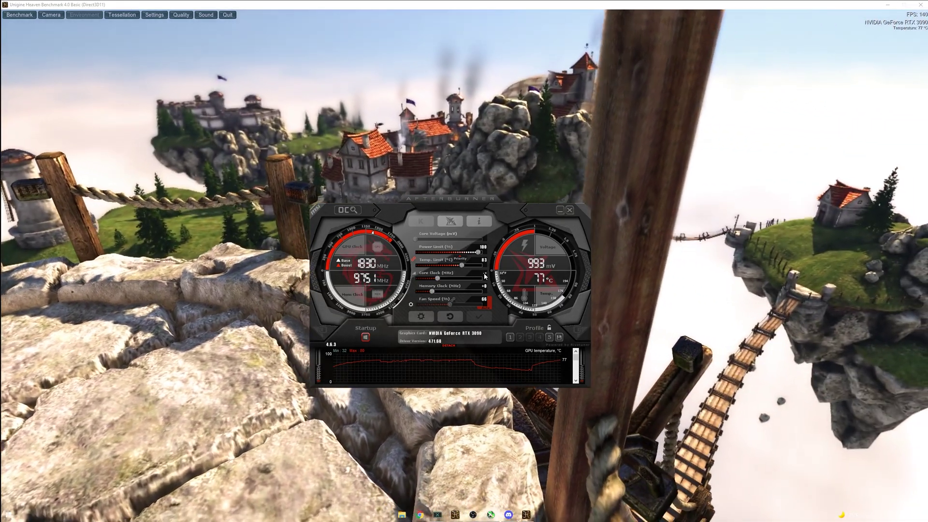
- Apply a -200 core clock offset
{"action": "left_click", "coordinate": [483, 273]}
{"action": "type", "text": "-200"}
{"action": "key", "text": "Return"}
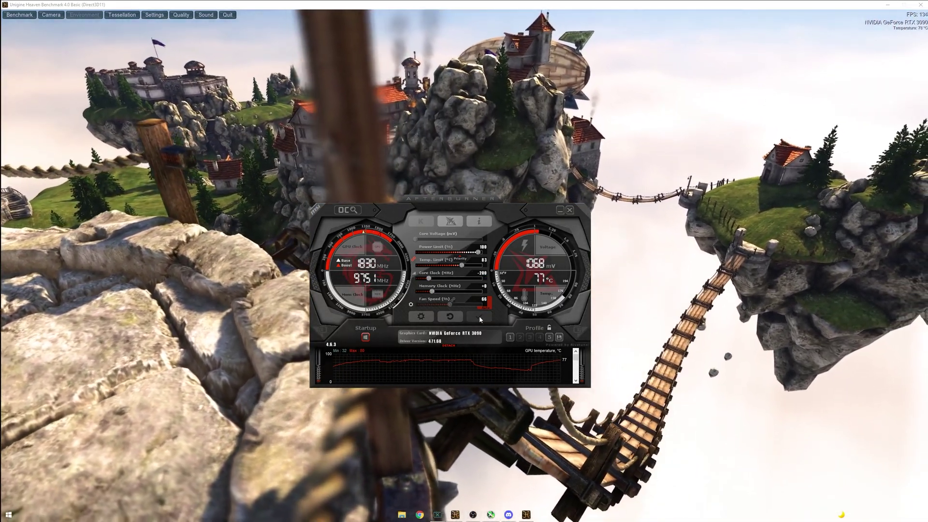
{"action": "left_click", "coordinate": [479, 316]}
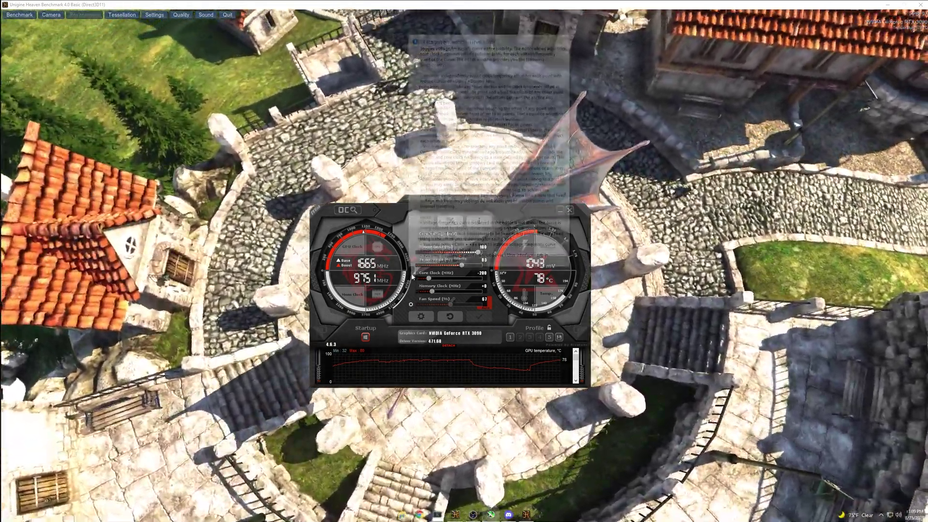
- Open the voltage/frequency curve editor and arrange it to the left of the main window
{"action": "left_click", "coordinate": [413, 274]}
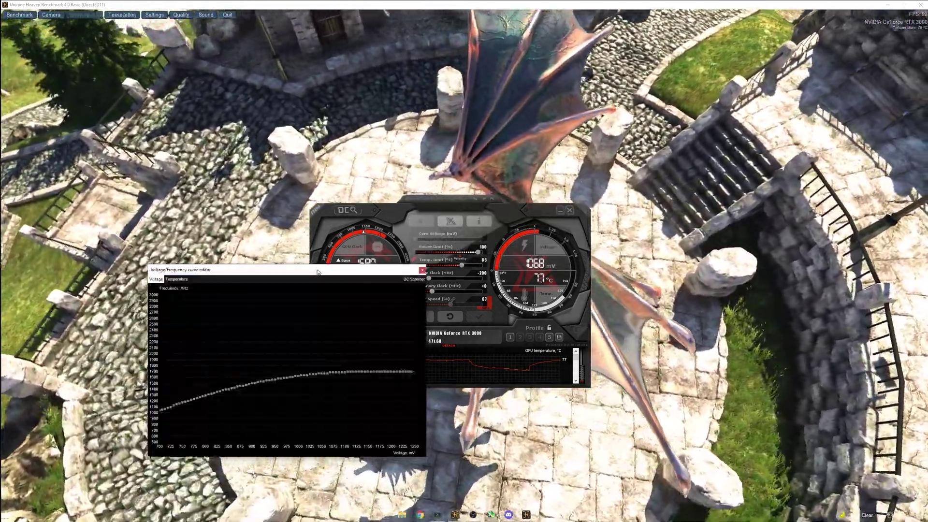
{"action": "left_click_drag", "start_coordinate": [317, 272], "coordinate": [189, 230]}
{"action": "left_click_drag", "start_coordinate": [392, 211], "coordinate": [402, 306]}
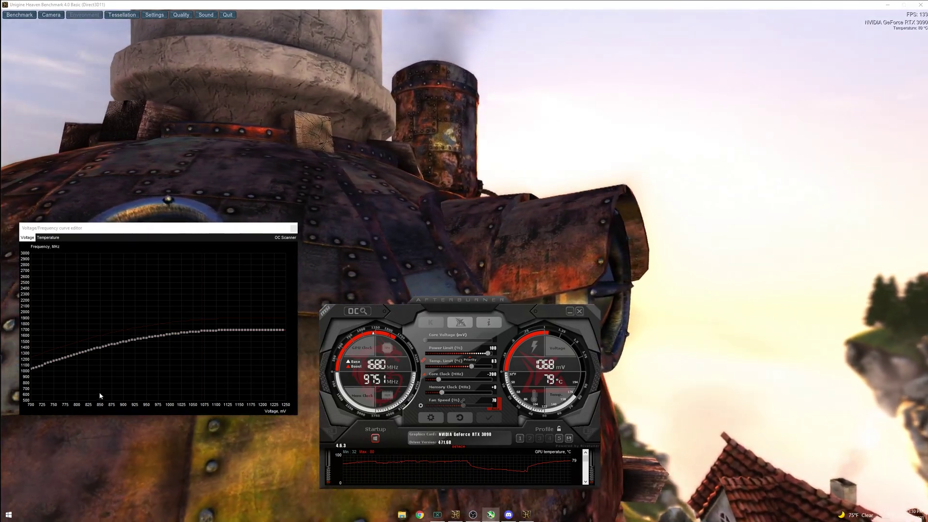
- Apply a curve raised at the 850 mV point, then reset Afterburner to stock clocks
{"action": "left_click_drag", "start_coordinate": [100, 348], "coordinate": [103, 320]}
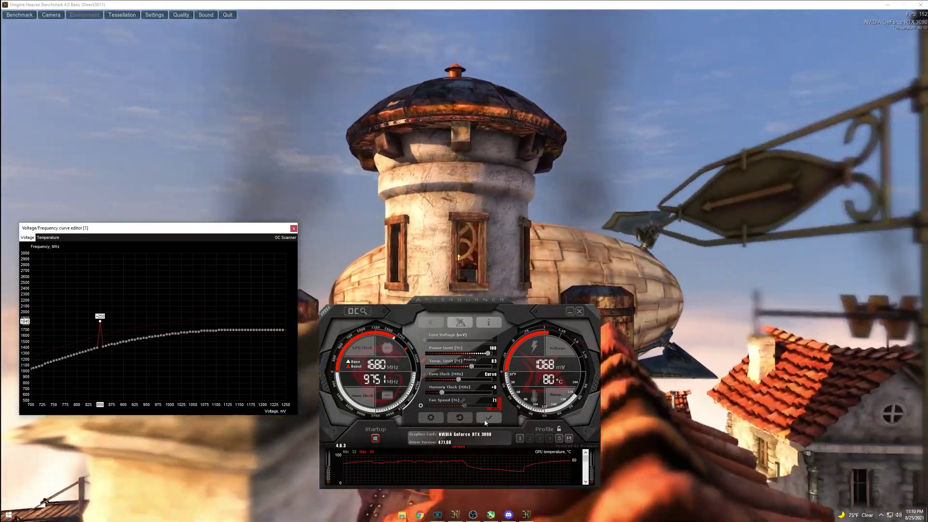
{"action": "left_click", "coordinate": [489, 419]}
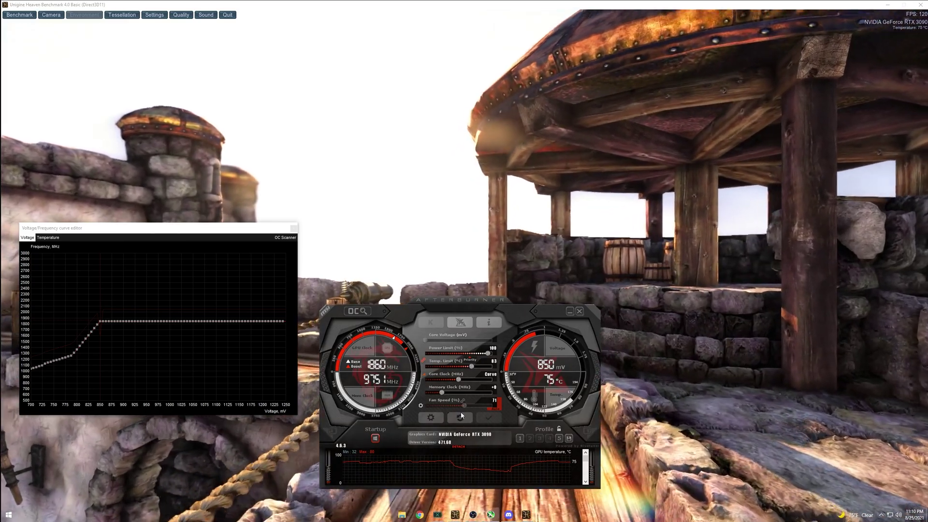
{"action": "left_click", "coordinate": [460, 416]}
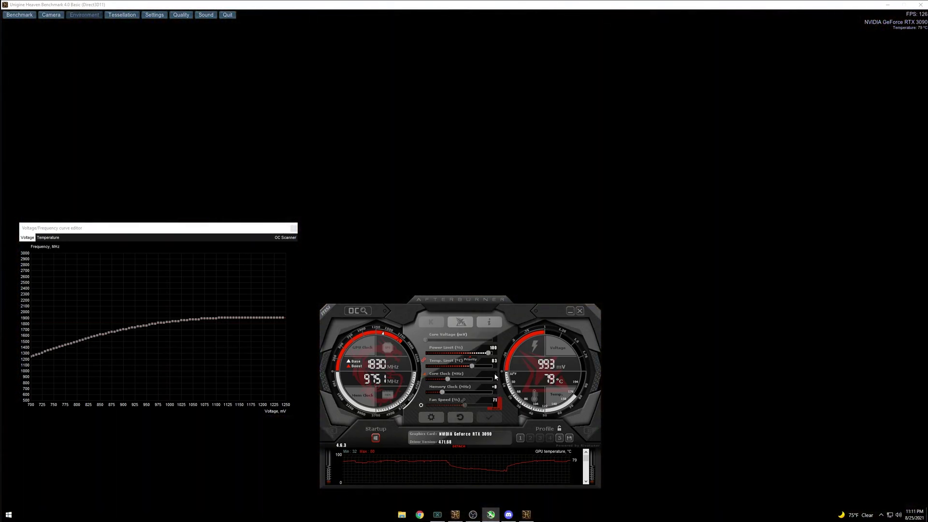
- Apply a -200 core clock offset
{"action": "type", "text": "-200"}
{"action": "key", "text": "Return"}
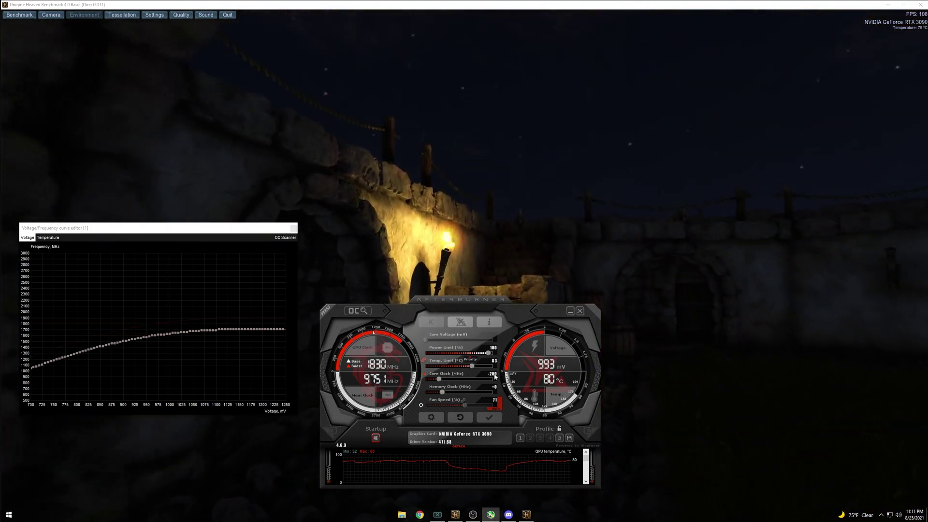
{"action": "left_click", "coordinate": [485, 419]}
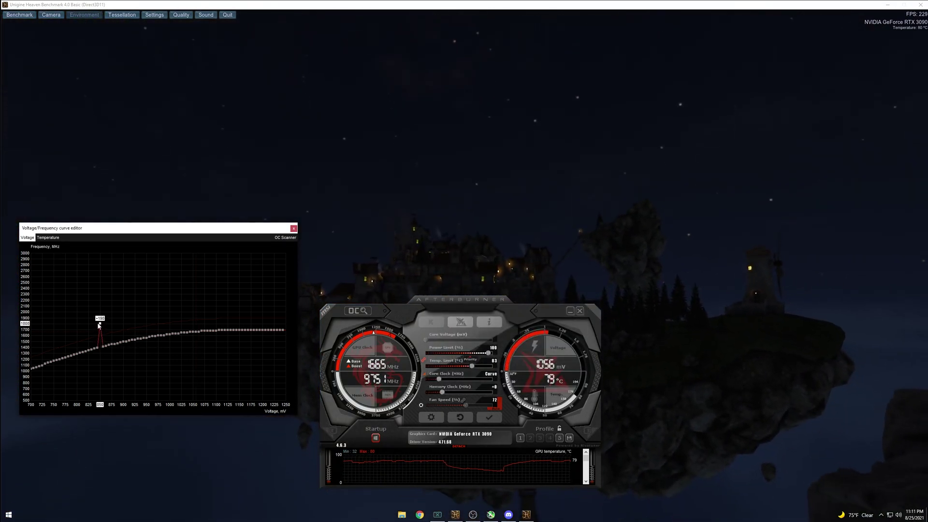
- Flatten the curve at the 850 mV point around 1845 MHz, locking and applying it
{"action": "left_click_drag", "start_coordinate": [100, 323], "coordinate": [100, 323]}
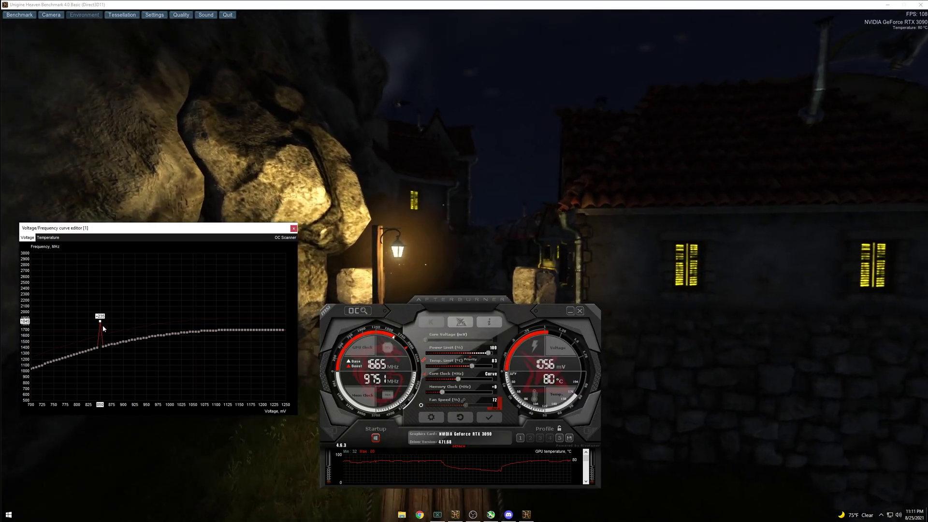
{"action": "key", "text": "ctrl+l"}
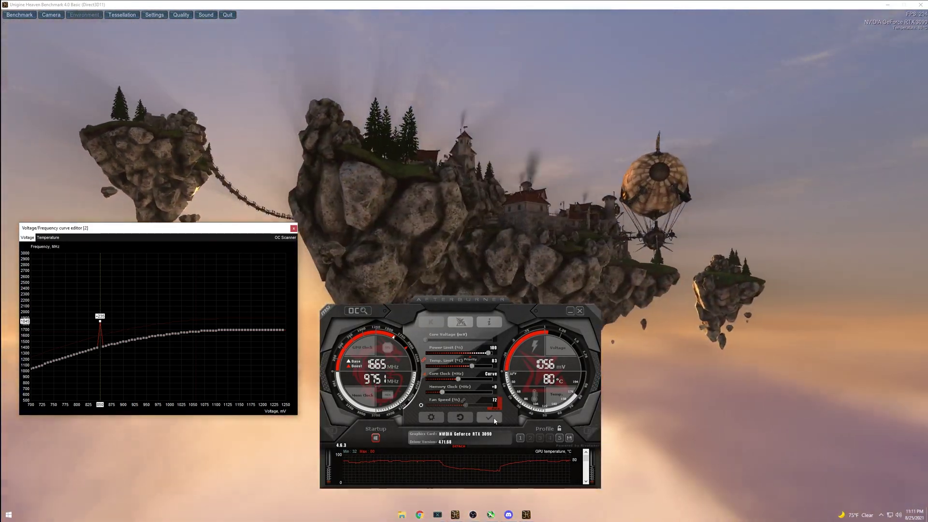
{"action": "left_click", "coordinate": [493, 420]}
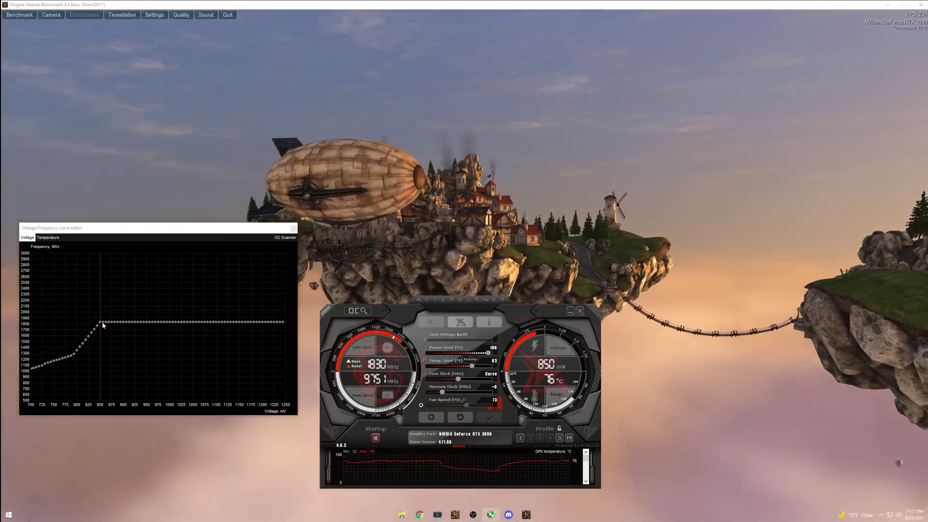
{"action": "left_click_drag", "start_coordinate": [103, 325], "coordinate": [108, 321]}
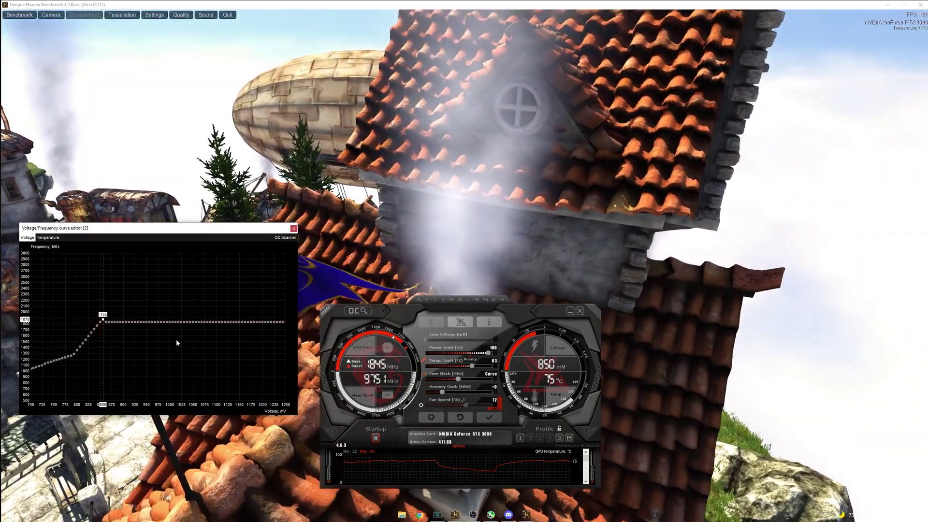
{"action": "left_click", "coordinate": [489, 418]}
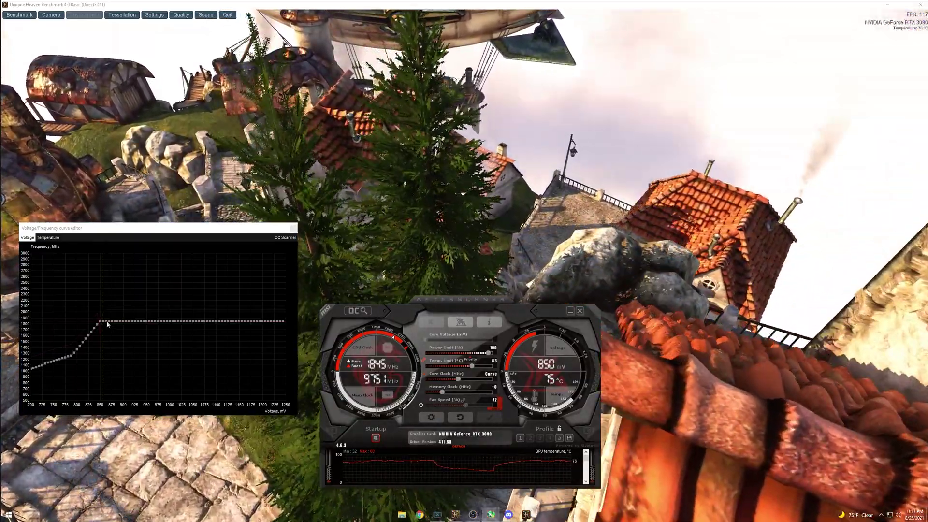
{"action": "left_click", "coordinate": [105, 321]}
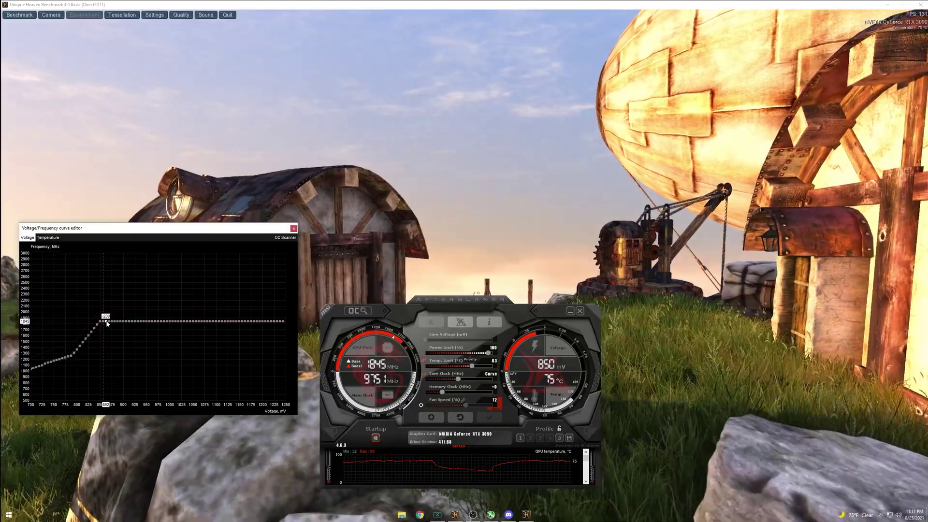
{"action": "key", "text": "l"}
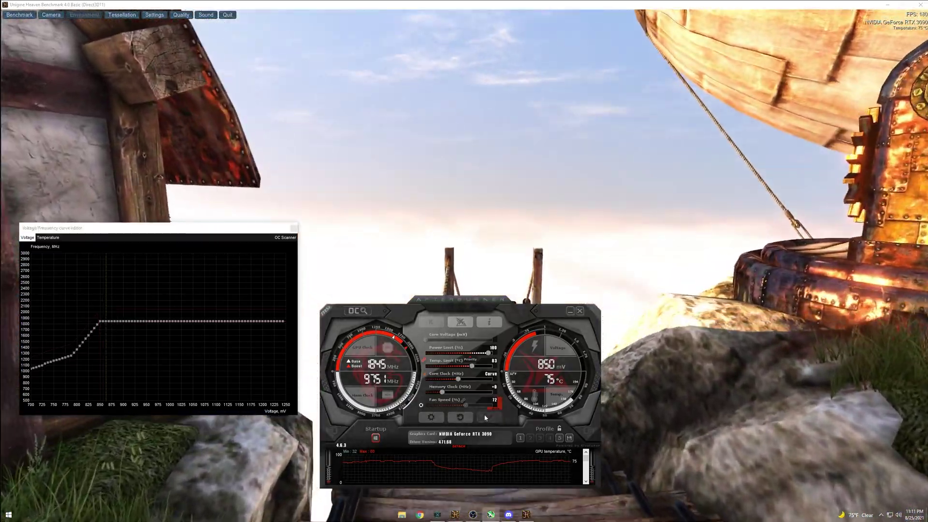
{"action": "left_click", "coordinate": [486, 417]}
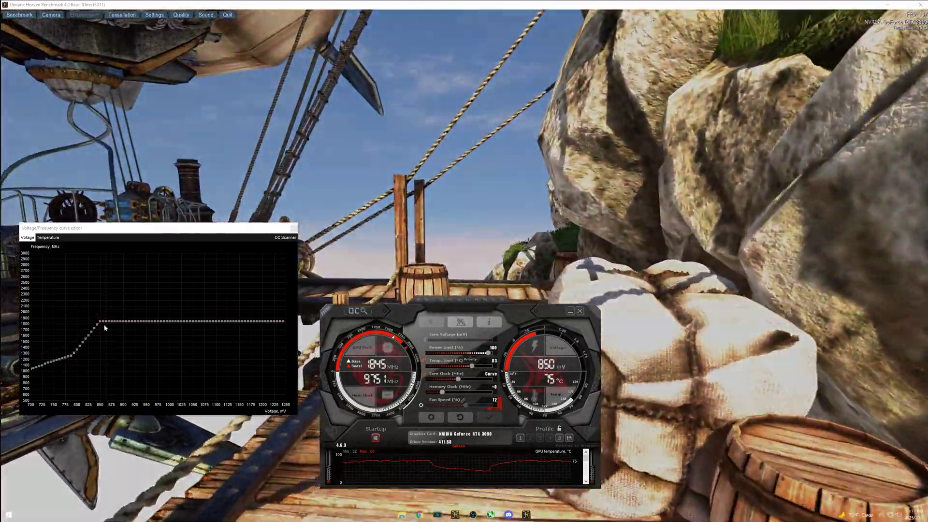
- Raise the 868 mV curve point to about 1888 MHz
{"action": "left_click", "coordinate": [109, 322]}
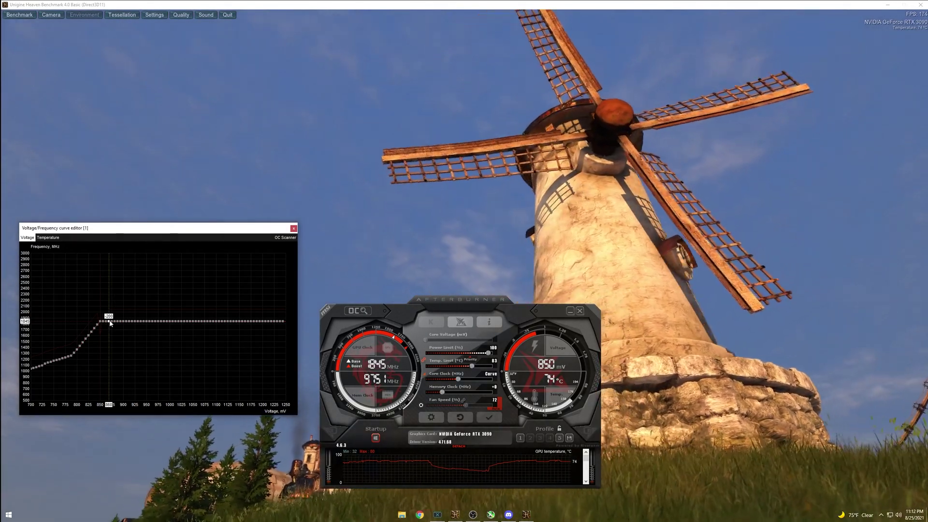
{"action": "left_click", "coordinate": [487, 418]}
{"action": "left_click", "coordinate": [486, 414]}
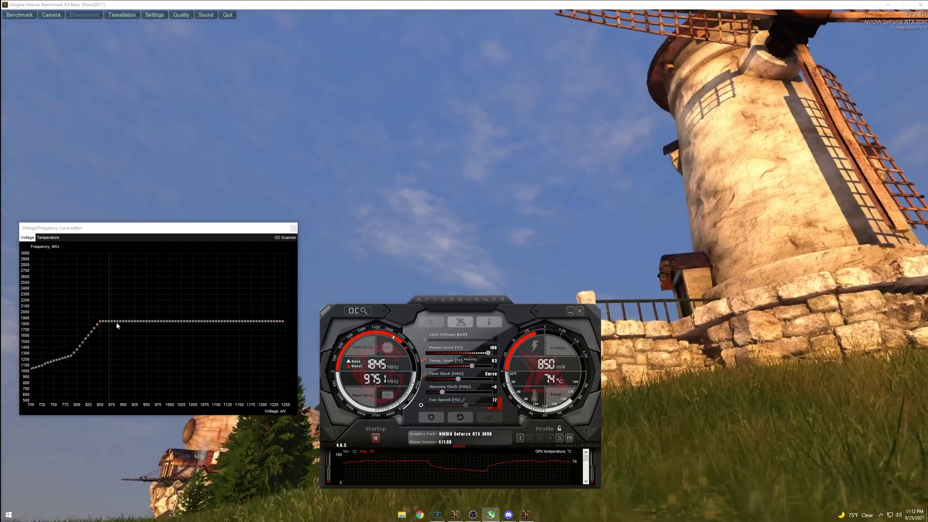
{"action": "left_click", "coordinate": [123, 321]}
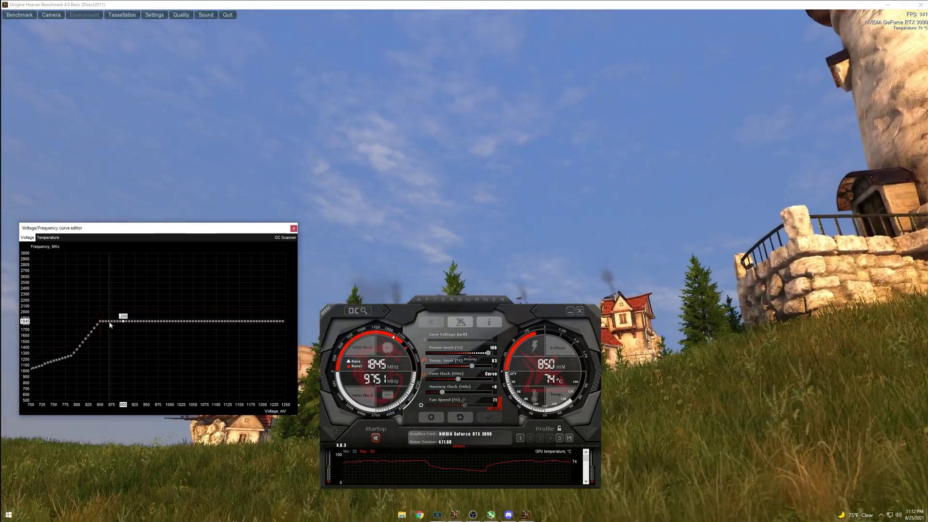
{"action": "left_click", "coordinate": [109, 321]}
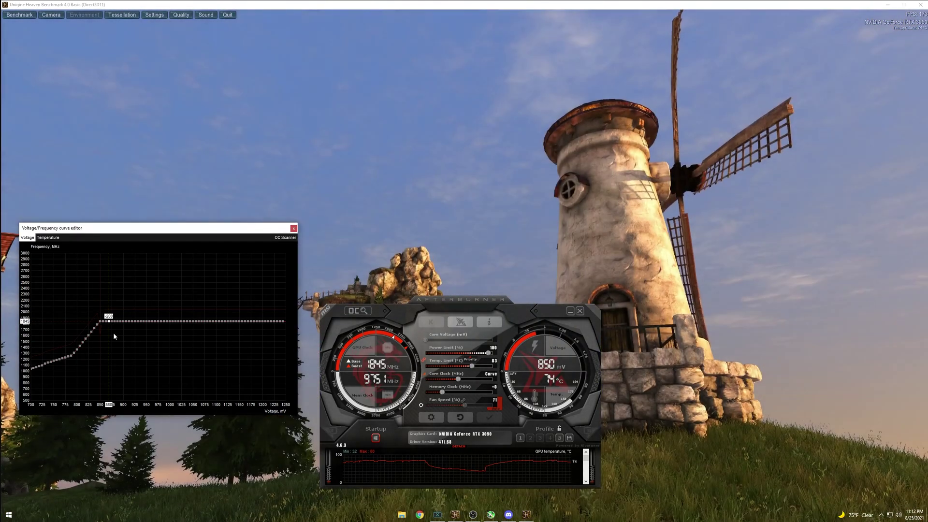
{"action": "left_click_drag", "start_coordinate": [109, 322], "coordinate": [110, 320]}
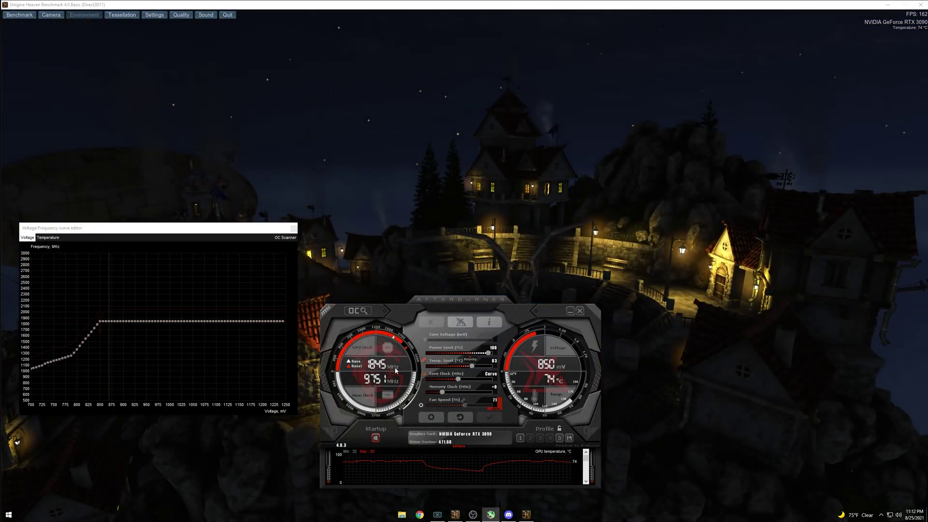
{"action": "left_click_drag", "start_coordinate": [110, 323], "coordinate": [110, 318]}
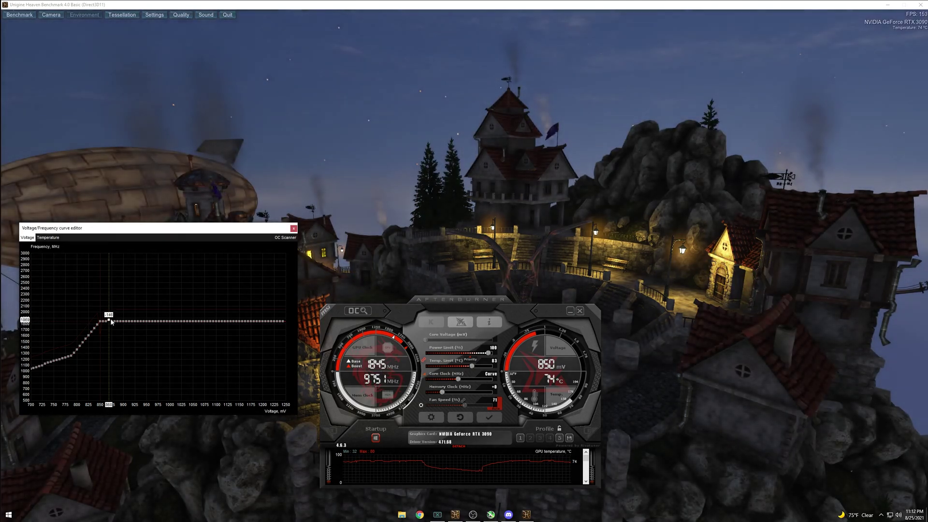
- Apply the raised point, re-enter -200 core clock, and flatten the curve at 875 mV ~1883 MHz
{"action": "left_click", "coordinate": [489, 418]}
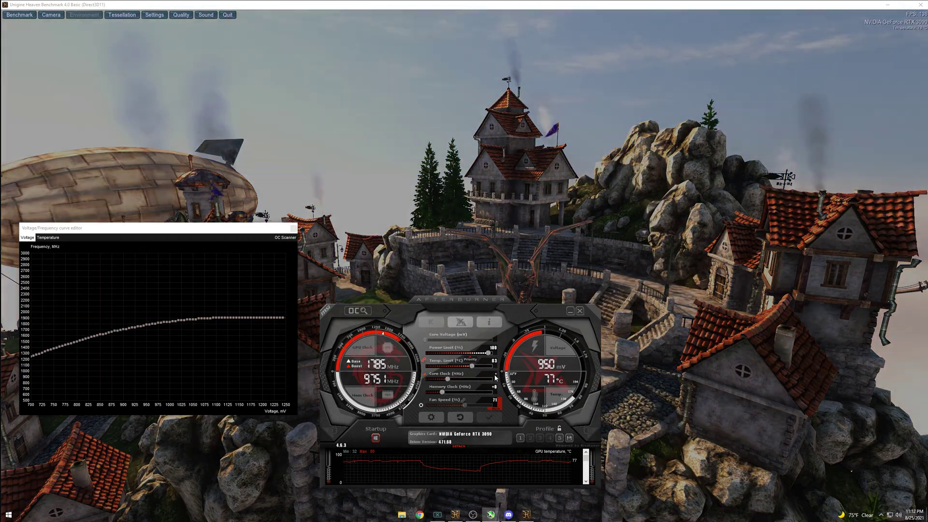
{"action": "left_click", "coordinate": [493, 374]}
{"action": "type", "text": "-200"}
{"action": "key", "text": "Return"}
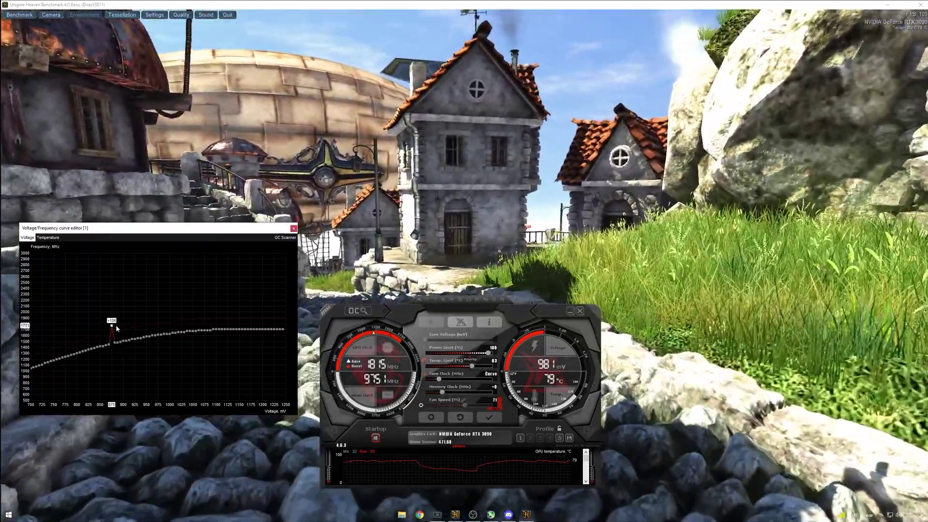
{"action": "left_click_drag", "start_coordinate": [117, 329], "coordinate": [122, 322]}
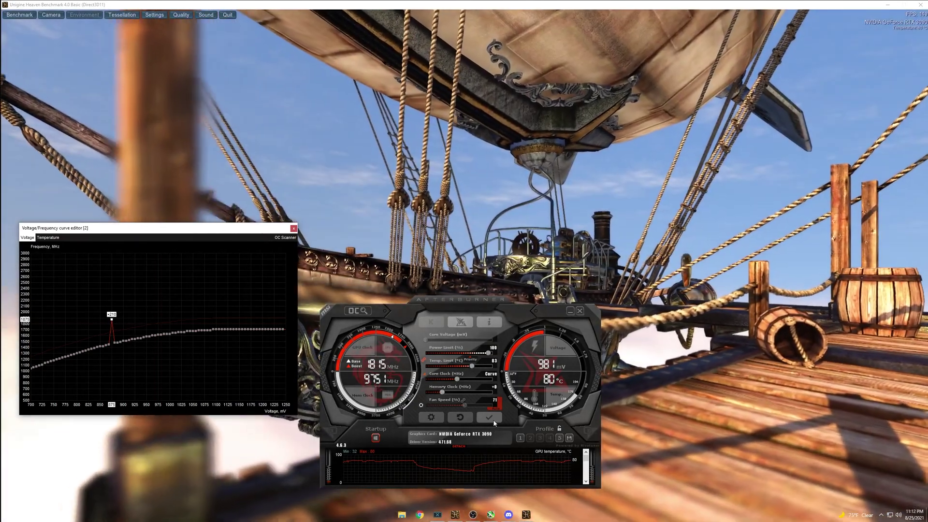
{"action": "left_click", "coordinate": [491, 418]}
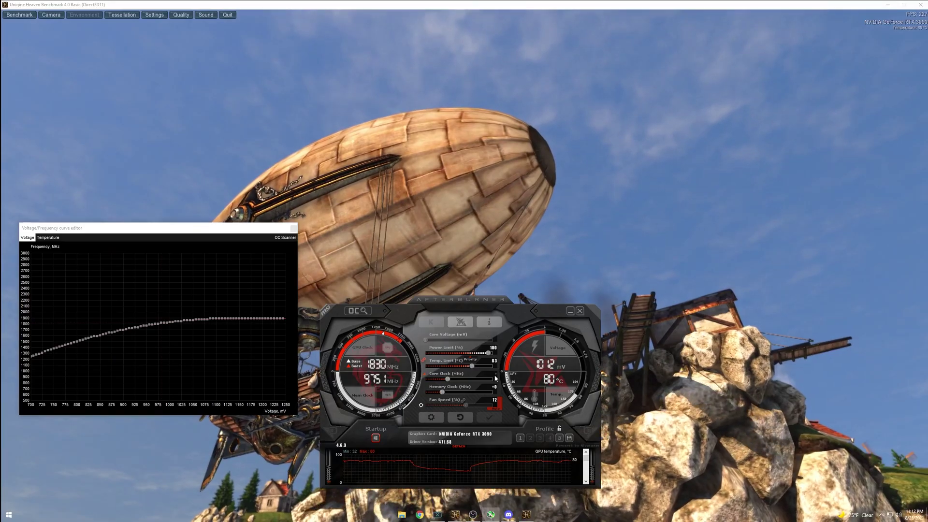
- Enter a -200 core clock offset, raise the 900 mV point above the curve, and apply
{"action": "type", "text": "-200"}
{"action": "key", "text": "Return"}
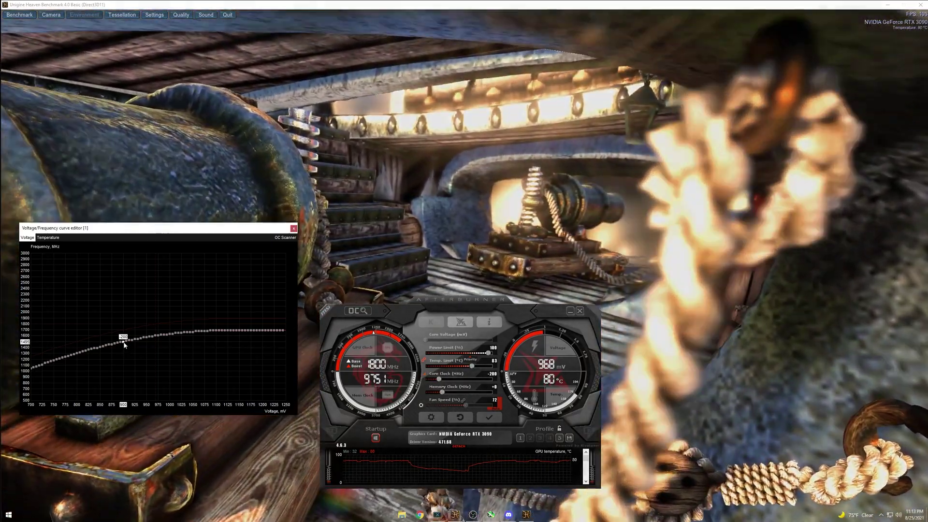
{"action": "left_click_drag", "start_coordinate": [124, 344], "coordinate": [123, 321]}
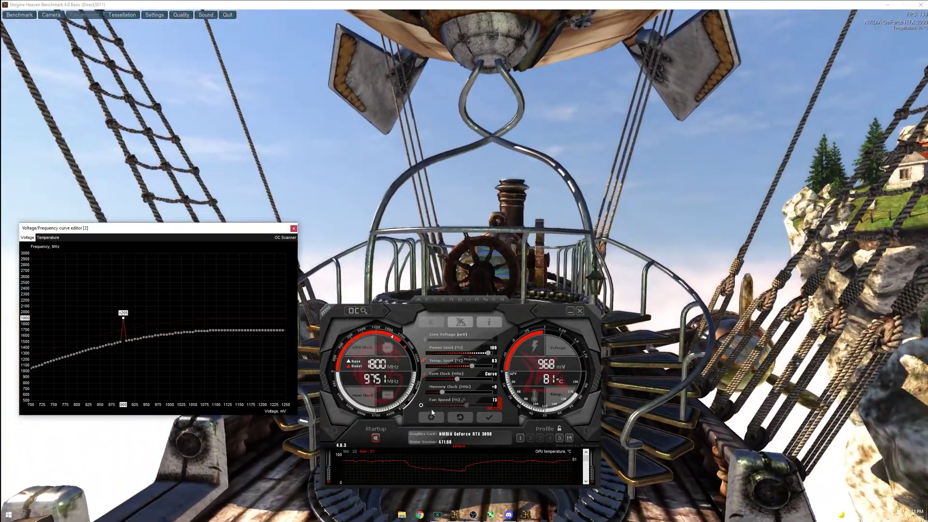
{"action": "left_click", "coordinate": [489, 416]}
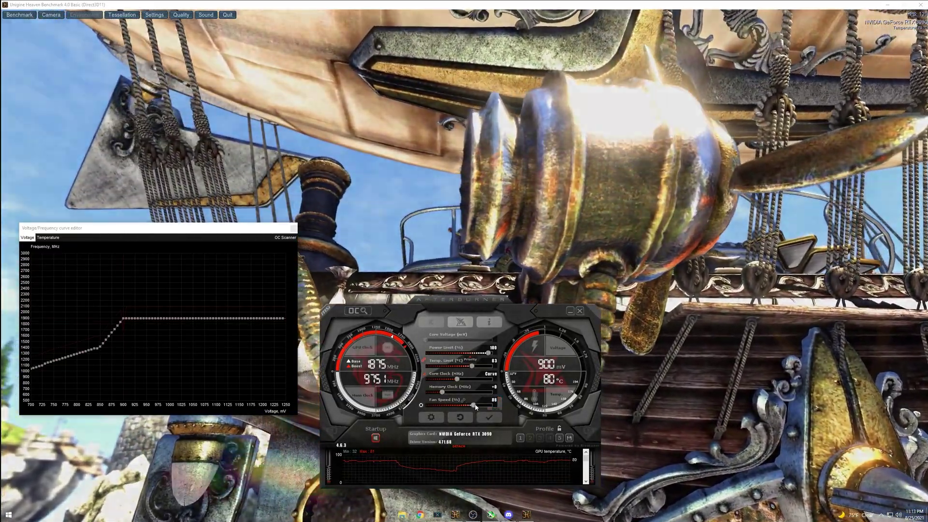
- Apply the 80% fan speed setting alongside the 900 mV curve
{"action": "left_click", "coordinate": [488, 416]}
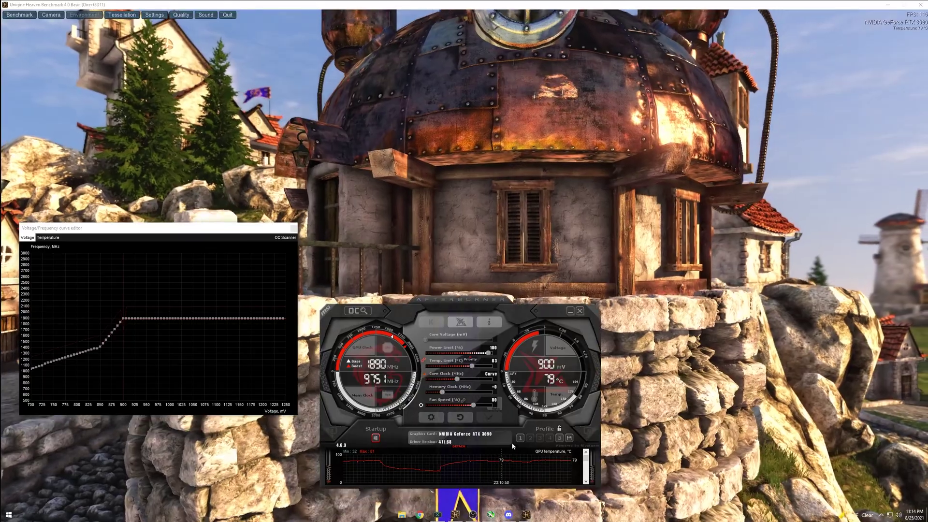
- Load Profile 1 (power limit 105, temp limit 91, memory +250) and apply it
{"action": "left_click", "coordinate": [519, 438]}
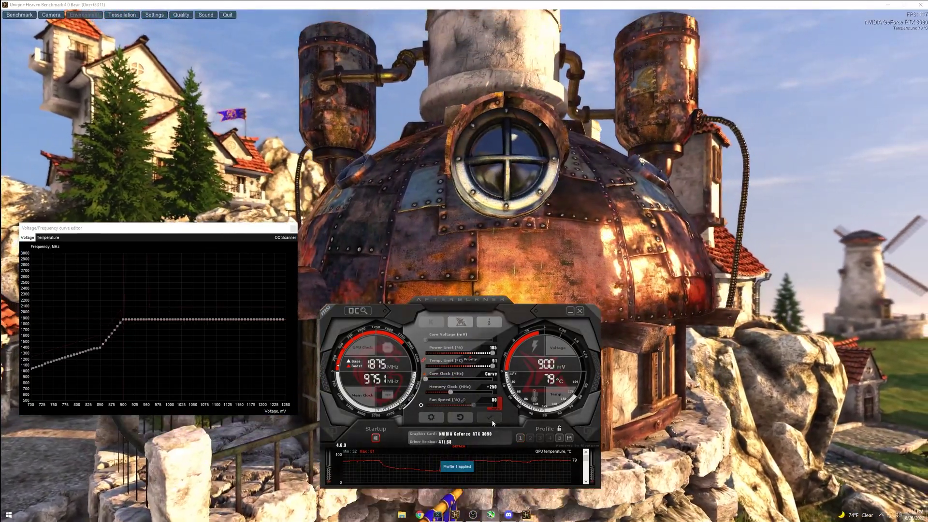
{"action": "left_click", "coordinate": [492, 419]}
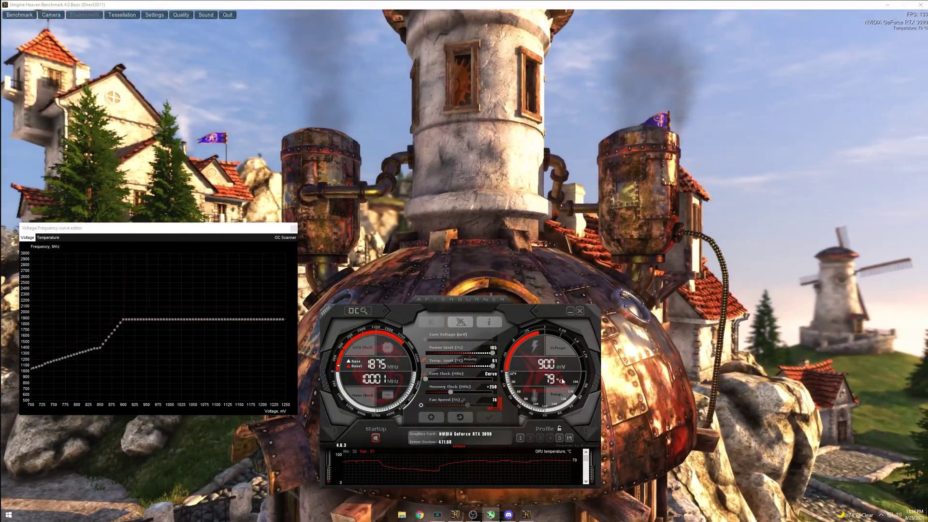